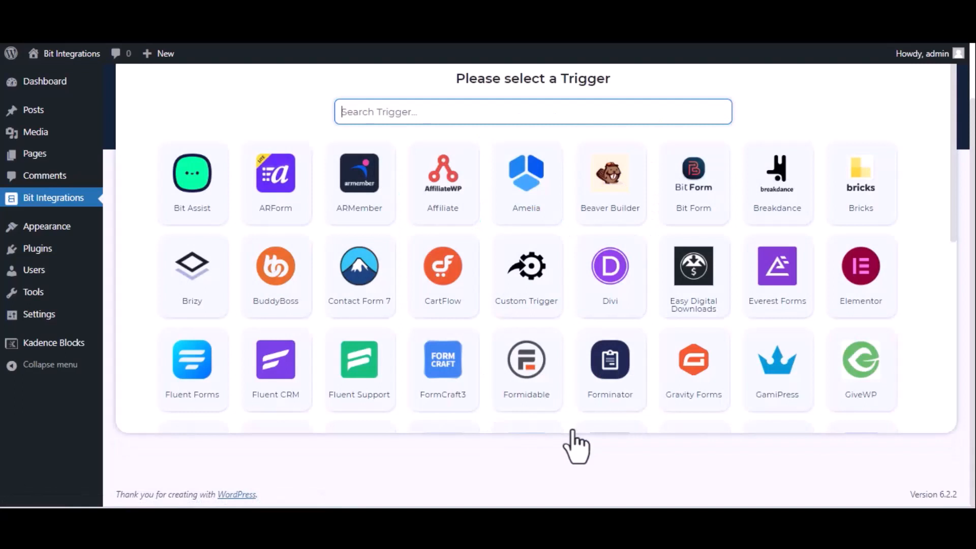
# Step: Set the Kadence Blocks form Bit Integration__6b53d9-05 as the trigger
pyautogui.write('ka')
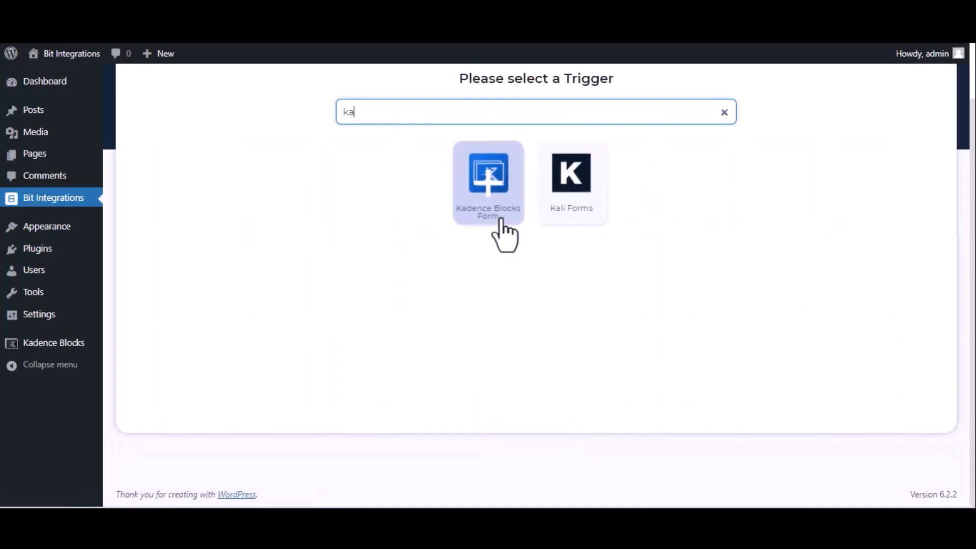
pyautogui.write('de')
pyautogui.click(534, 208)
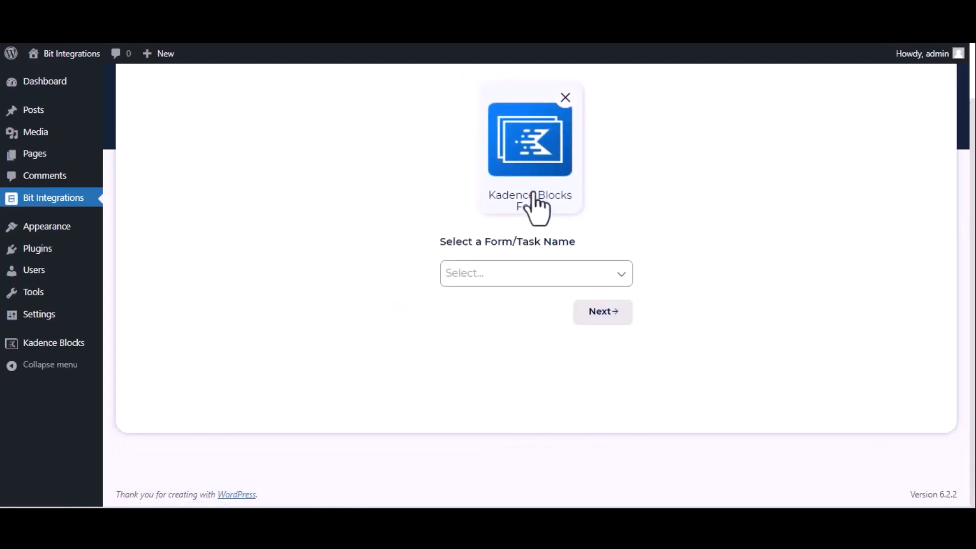
pyautogui.click(536, 274)
pyautogui.click(538, 301)
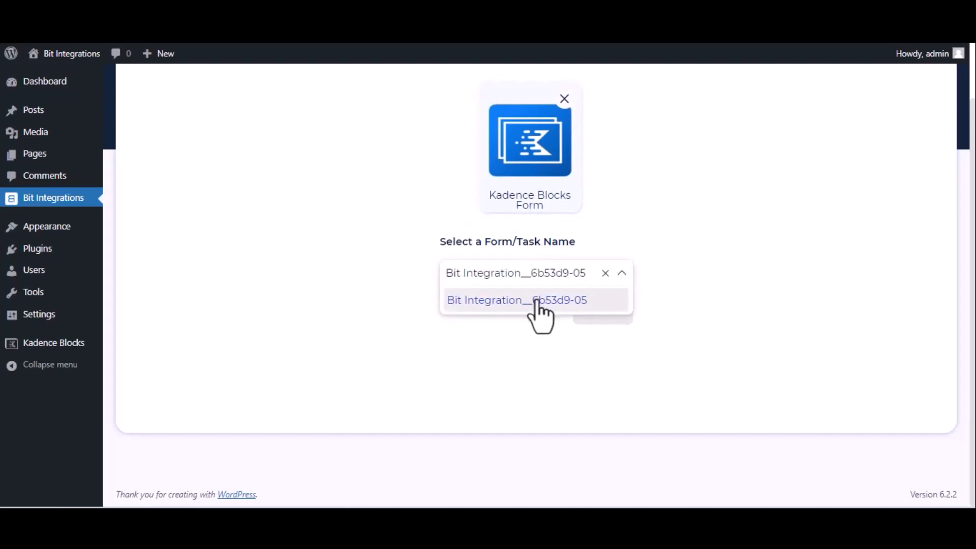
# Step: Choose PerfexCRM as the integration's action
pyautogui.click(602, 317)
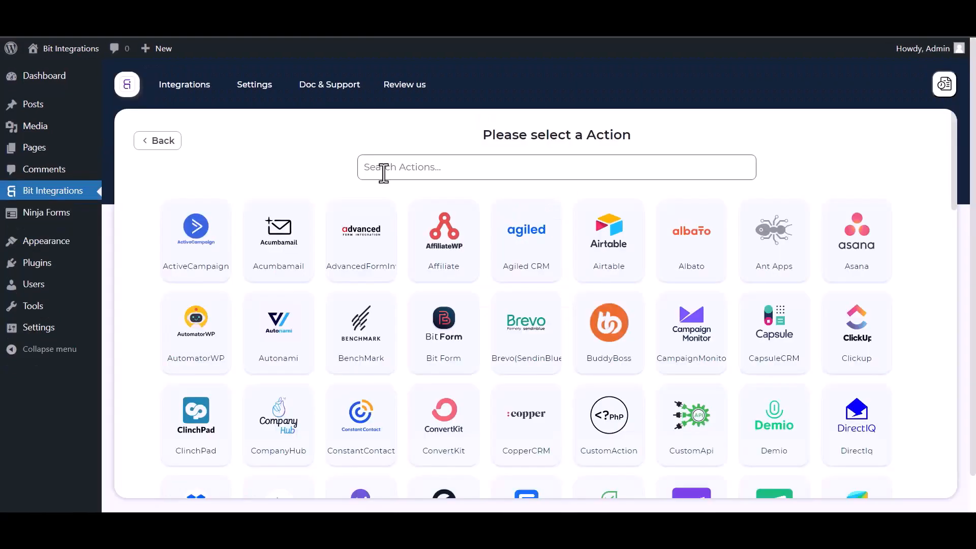
pyautogui.write('per')
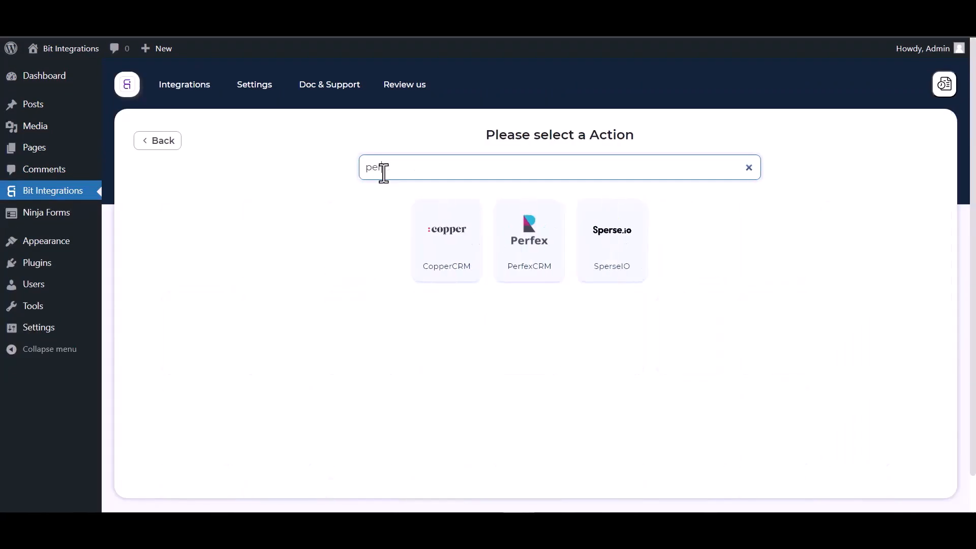
pyautogui.write('f')
pyautogui.click(529, 269)
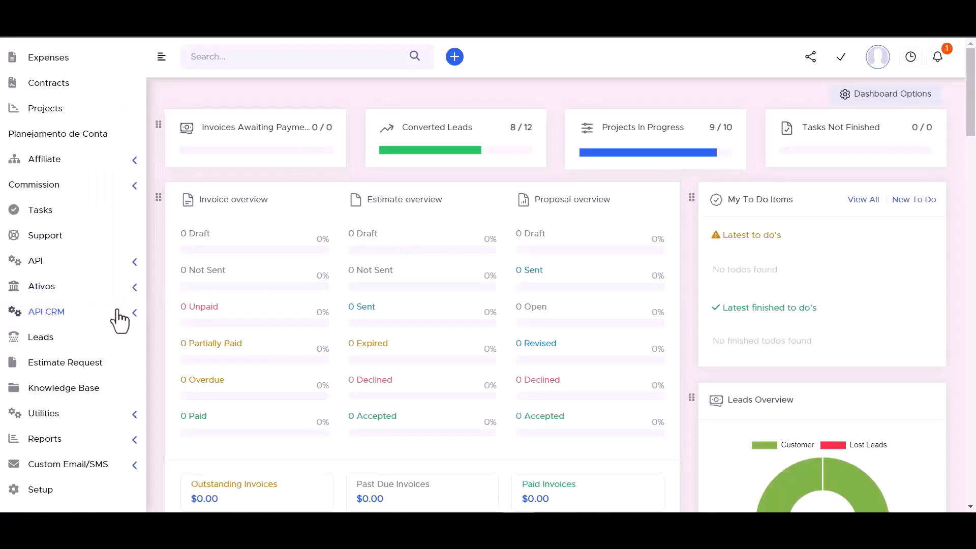
# Step: Copy the API URL from Perfex's API CRM Manager into the Access API URL field
pyautogui.click(134, 319)
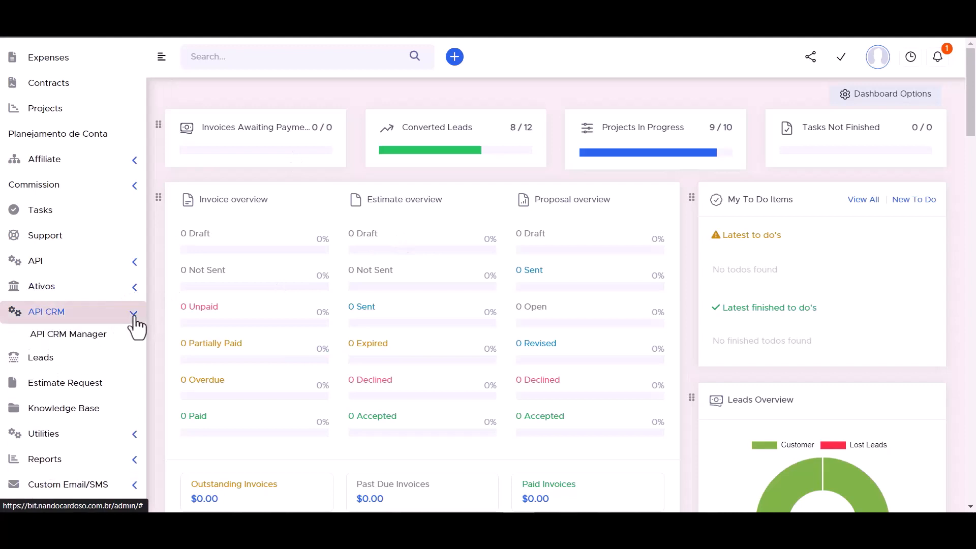
pyautogui.click(77, 341)
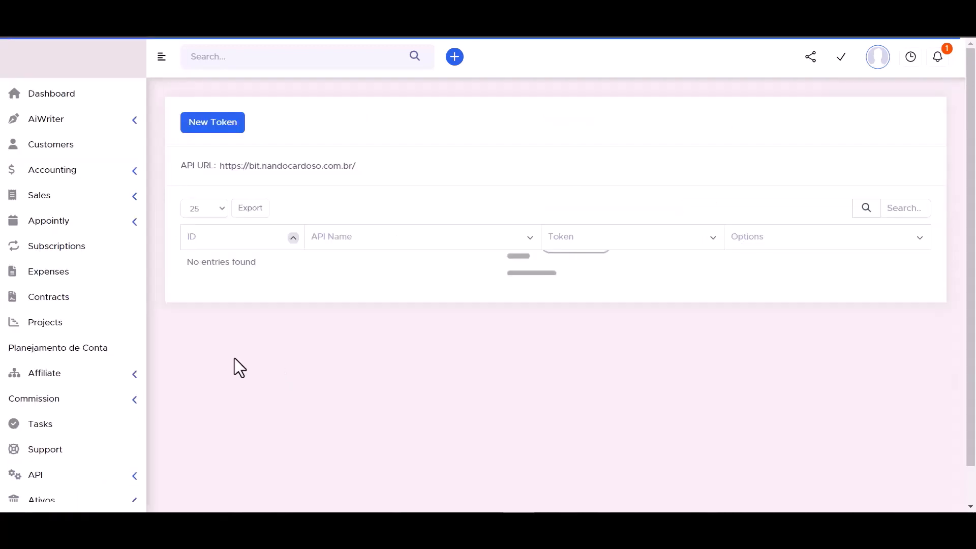
pyautogui.doubleClick(264, 168)
pyautogui.tripleClick(265, 168)
pyautogui.hotkey('ctrl', 'c')
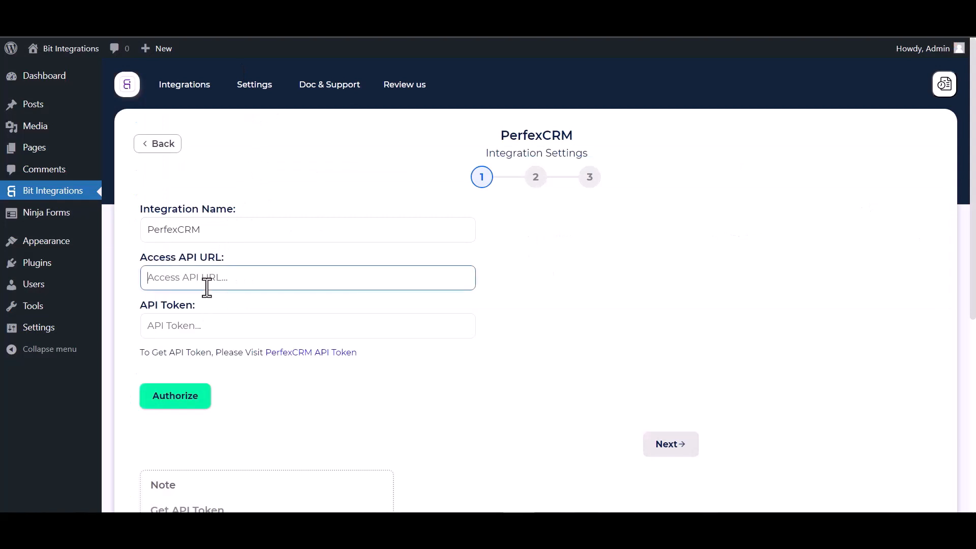
pyautogui.click(207, 287)
pyautogui.hotkey('ctrl', 'v')
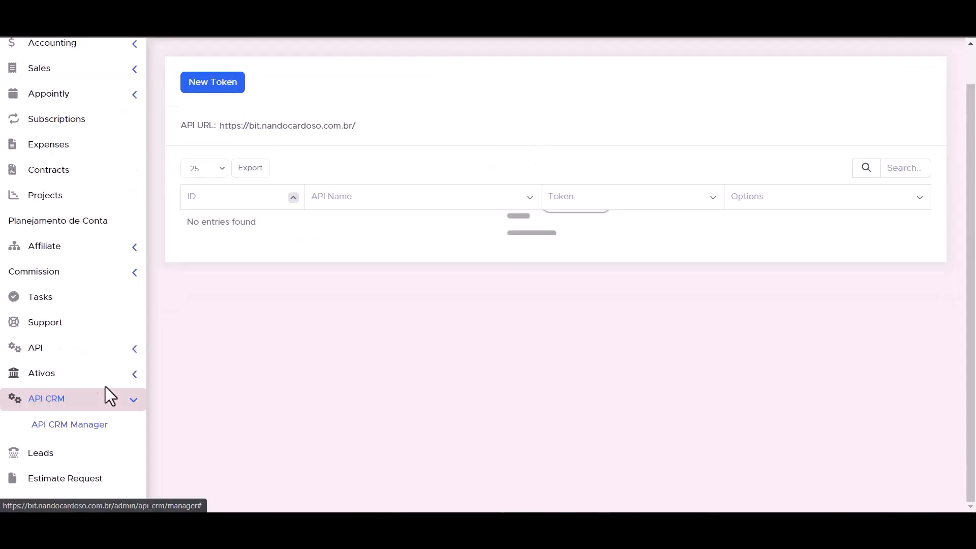
# Step: Start a new API token in API Management named Bit Integrations
pyautogui.click(135, 351)
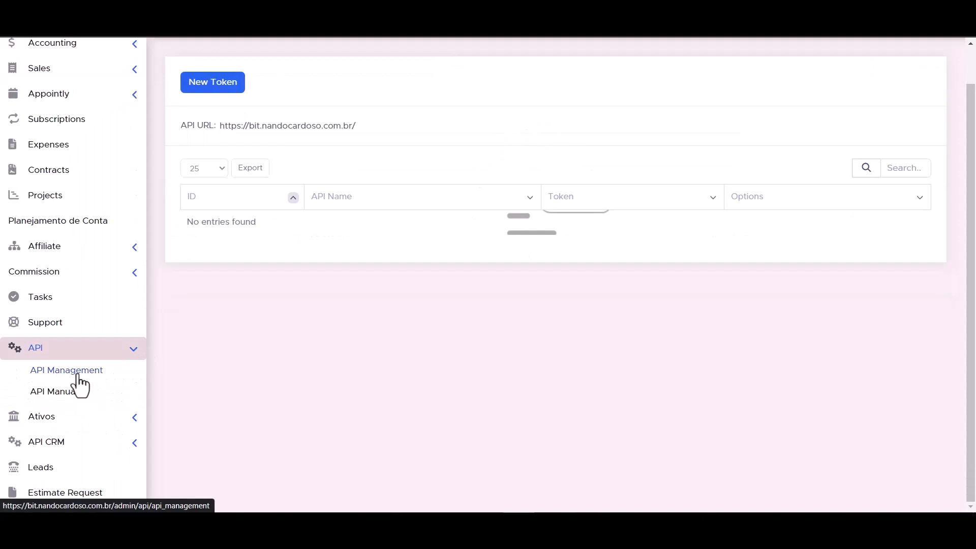
pyautogui.click(78, 379)
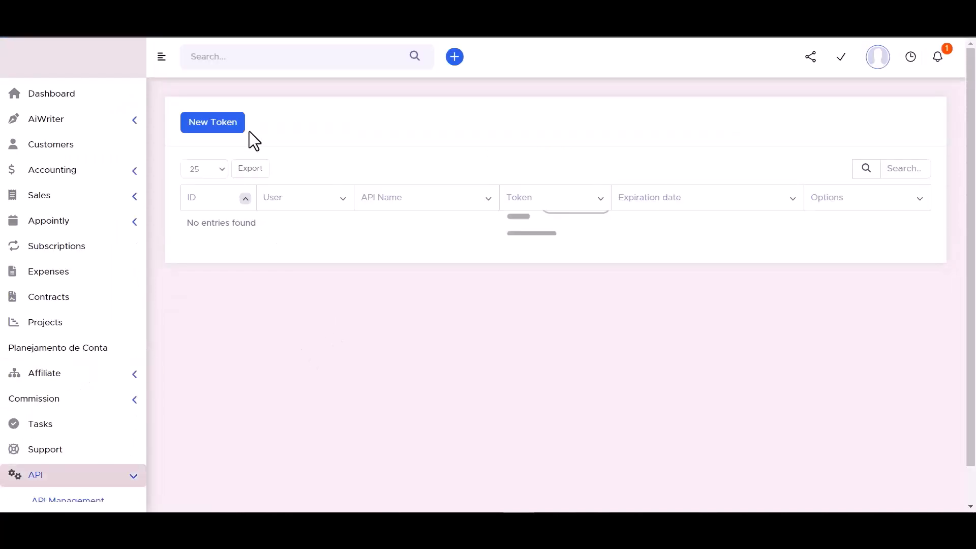
pyautogui.click(213, 122)
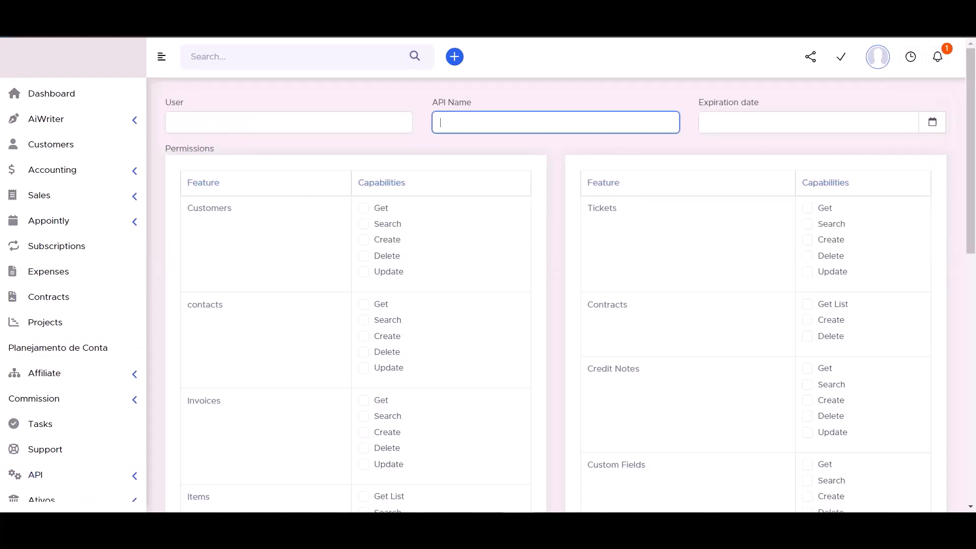
pyautogui.click(419, 251)
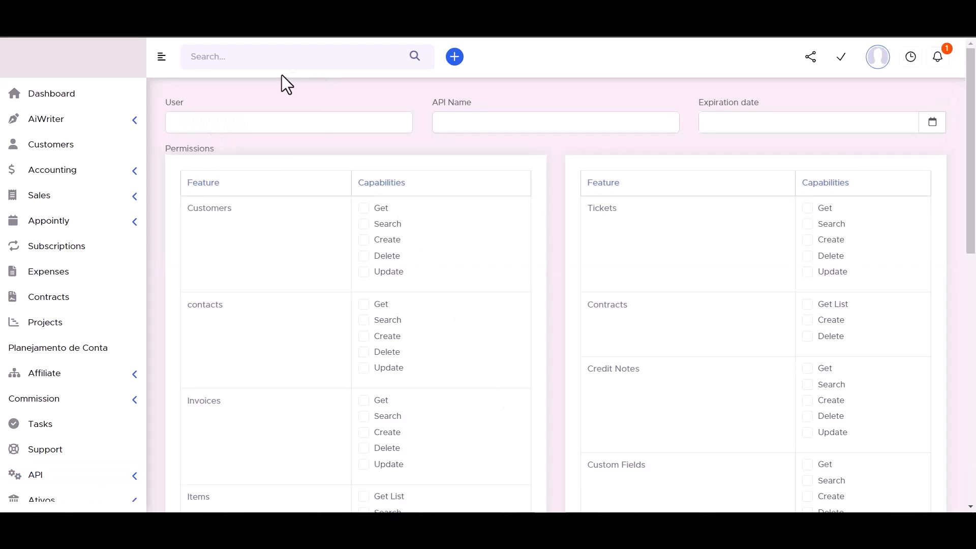
pyautogui.click(465, 122)
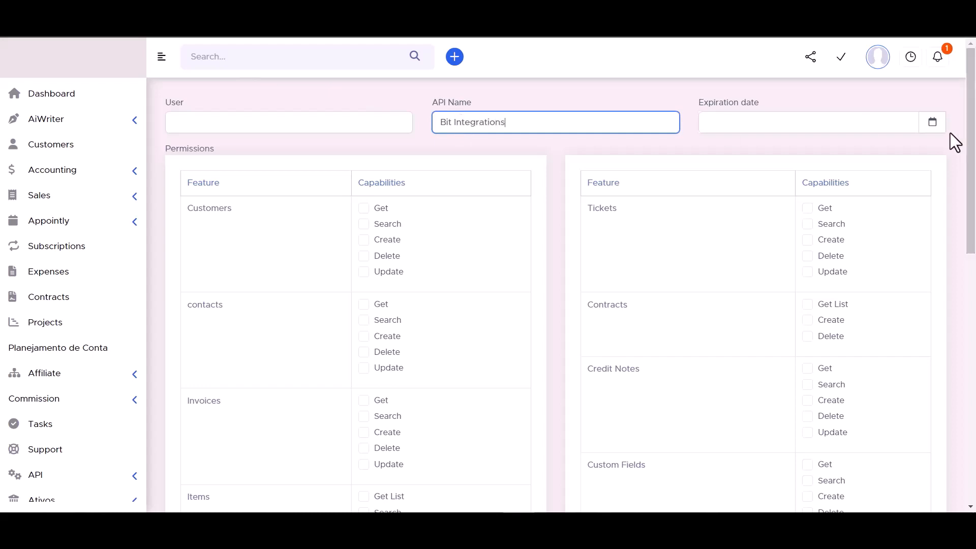
pyautogui.click(932, 124)
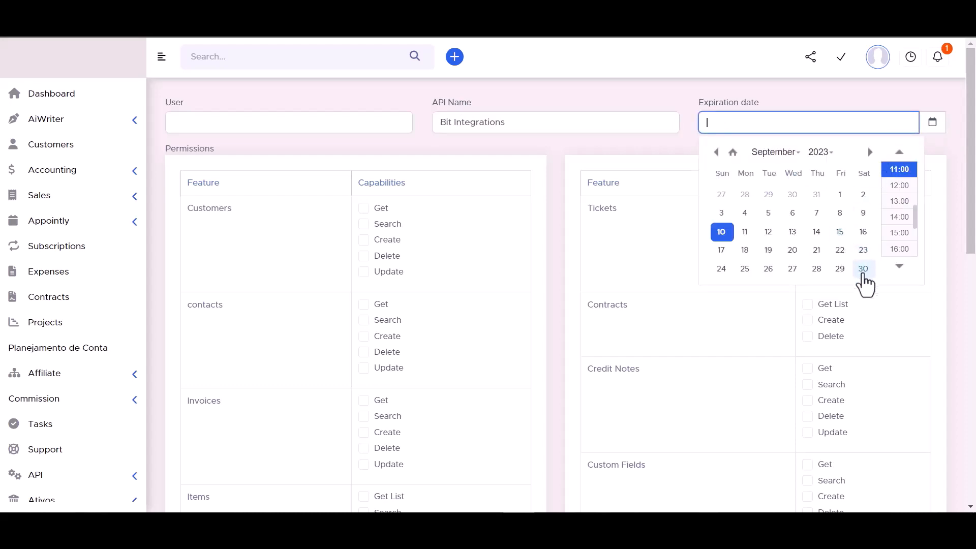
pyautogui.click(863, 269)
pyautogui.click(820, 152)
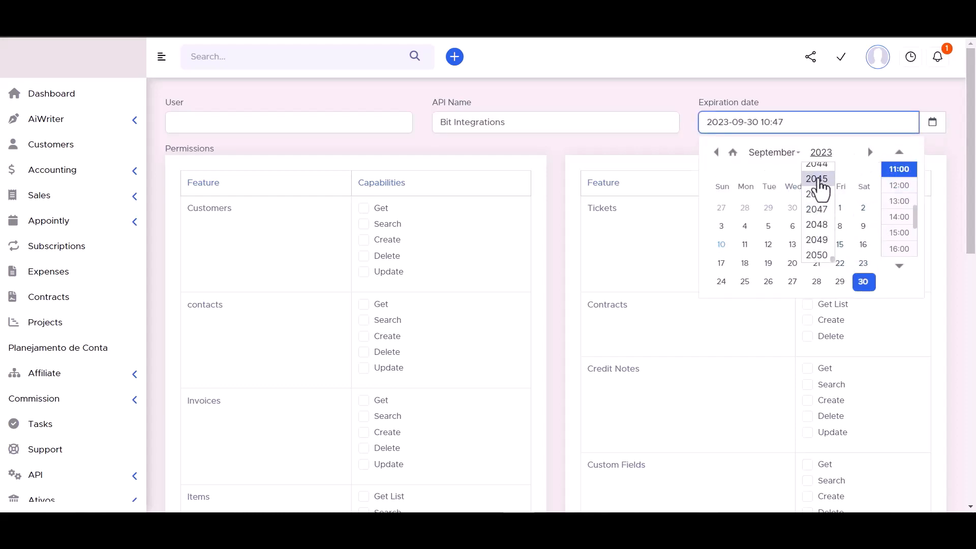
pyautogui.click(821, 186)
pyautogui.click(672, 95)
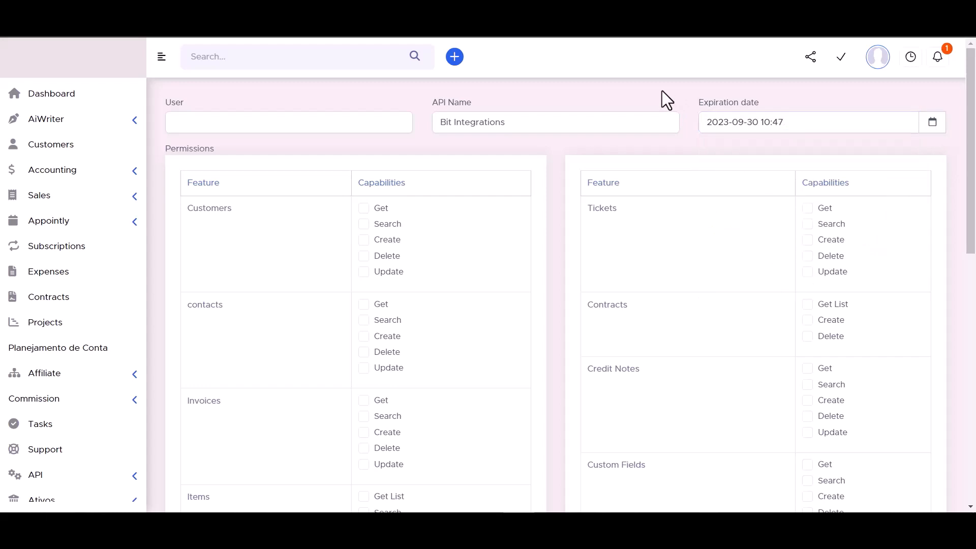
# Step: Grant the token permissions for Customers, Tickets, Contacts, Credit Notes, Items, Custom Fields, Leads and Estimates
pyautogui.click(364, 226)
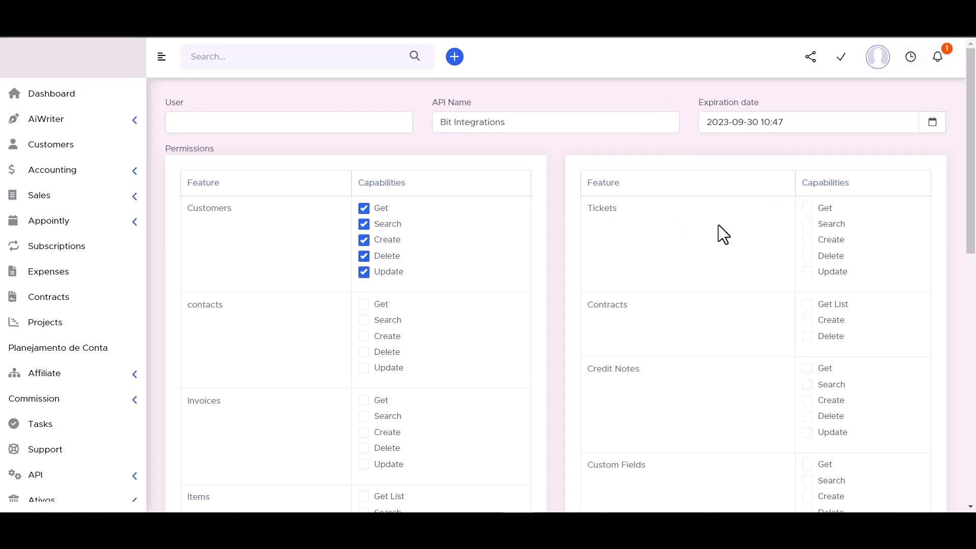
pyautogui.click(807, 271)
pyautogui.click(807, 256)
pyautogui.click(807, 240)
pyautogui.click(808, 225)
pyautogui.click(807, 209)
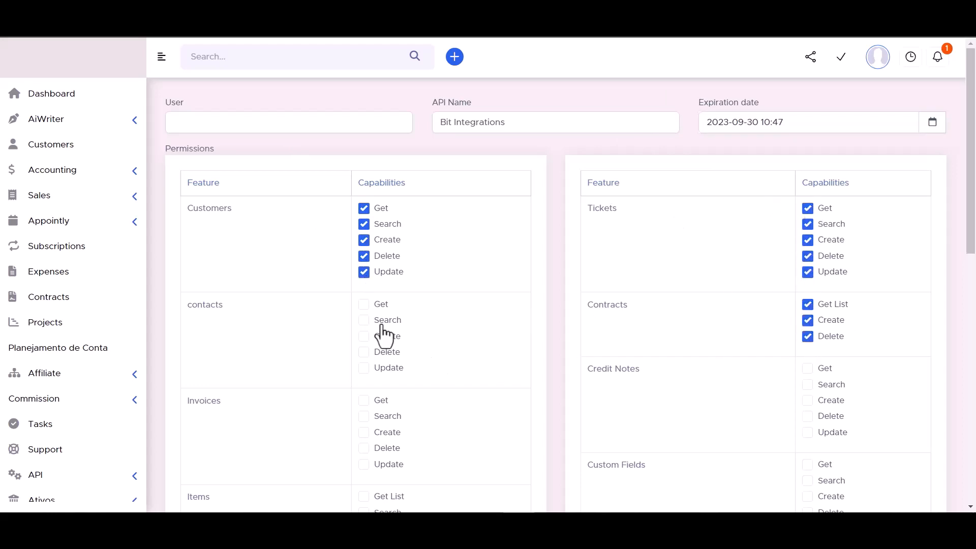
pyautogui.click(364, 304)
pyautogui.click(364, 320)
pyautogui.click(364, 336)
pyautogui.click(364, 352)
pyautogui.click(363, 367)
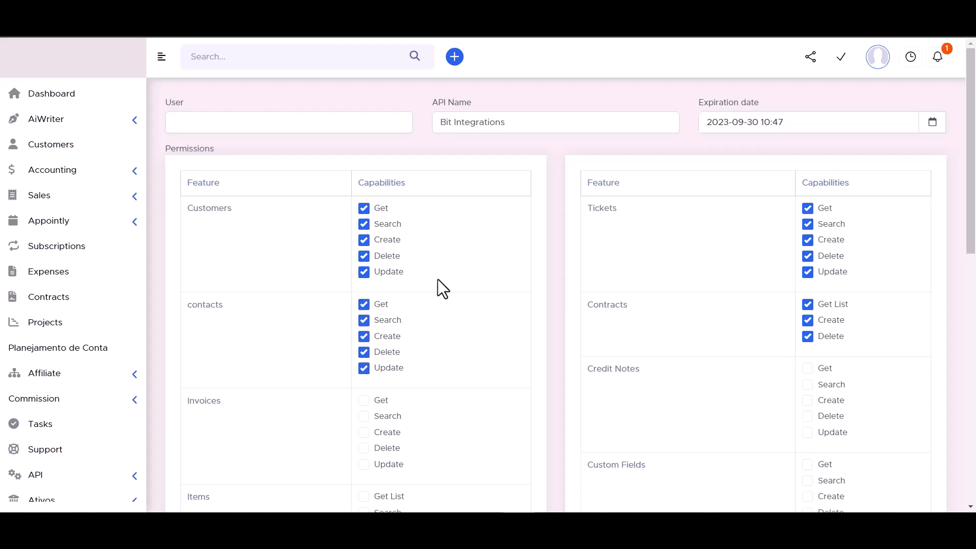
pyautogui.scroll(-3, 437, 280)
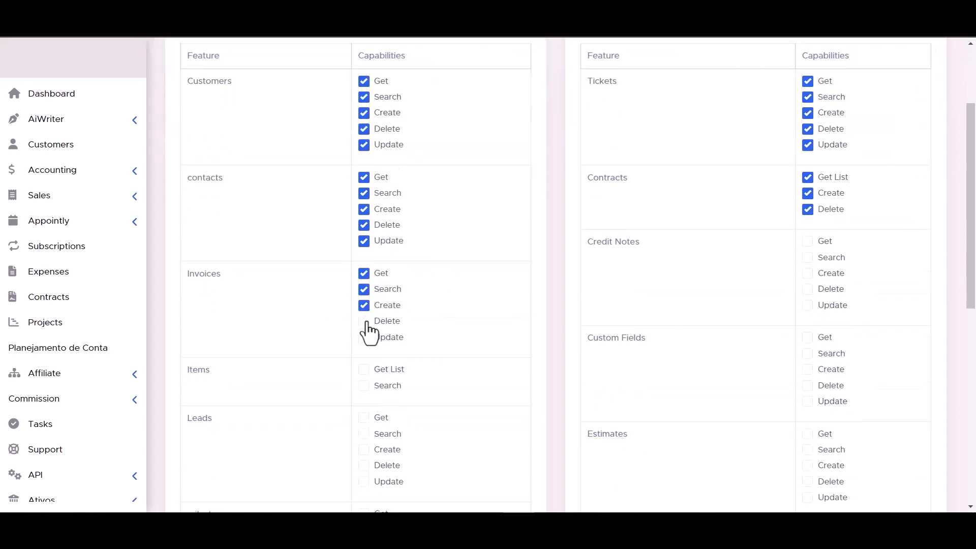
pyautogui.click(807, 305)
pyautogui.click(807, 289)
pyautogui.click(807, 273)
pyautogui.scroll(-3, 683, 308)
pyautogui.click(366, 259)
pyautogui.click(364, 242)
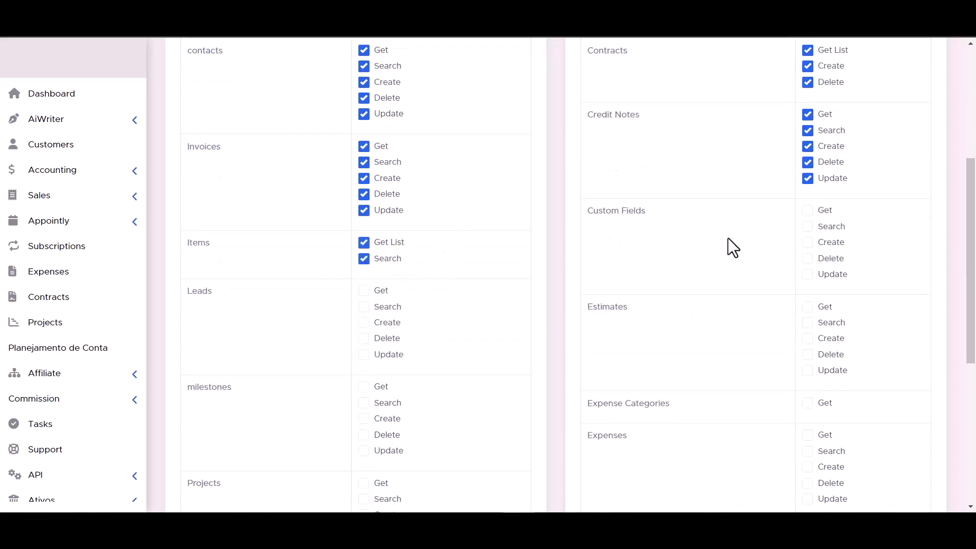
pyautogui.click(808, 274)
pyautogui.click(808, 259)
pyautogui.click(807, 210)
pyautogui.click(808, 226)
pyautogui.click(364, 290)
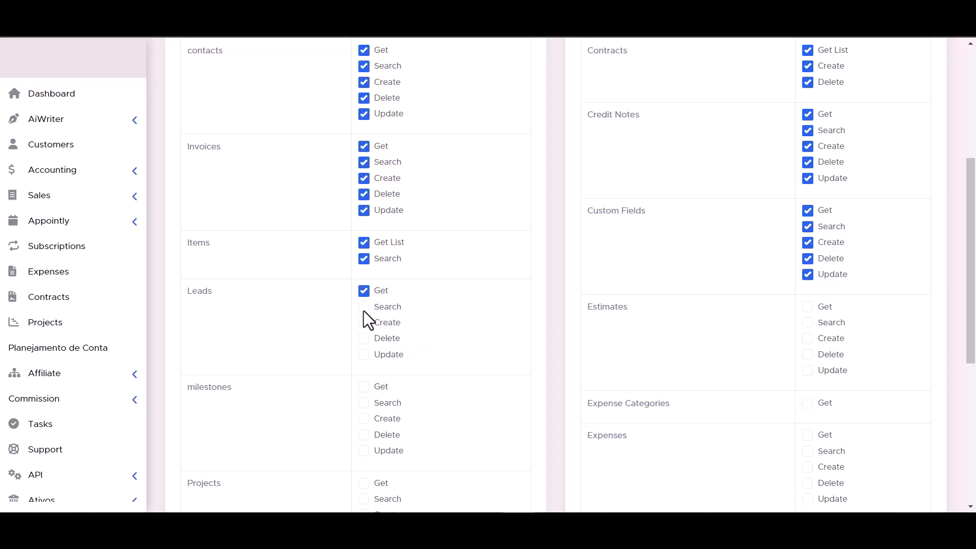
pyautogui.click(364, 338)
pyautogui.click(364, 354)
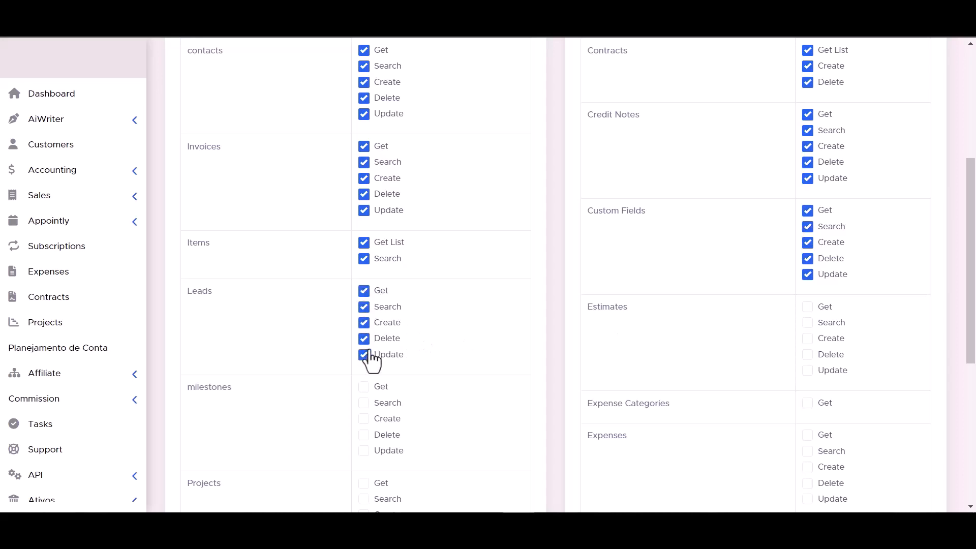
pyautogui.click(808, 322)
pyautogui.click(808, 338)
pyautogui.click(808, 354)
# Step: Grant Milestones, Projects, Expenses, Tasks and Payments permissions, save the token, and select its text
pyautogui.scroll(-1, 807, 374)
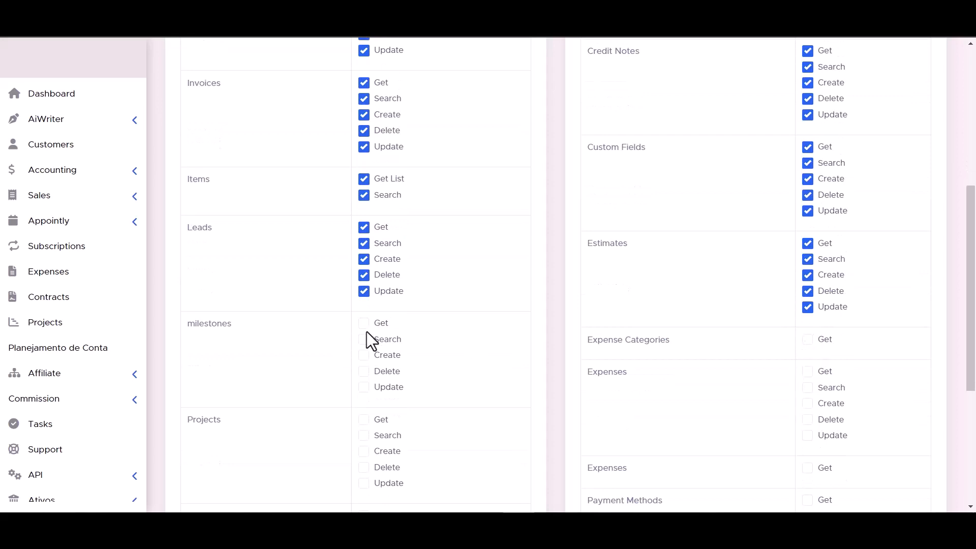
pyautogui.scroll(-2, 367, 331)
pyautogui.scroll(-1, 691, 239)
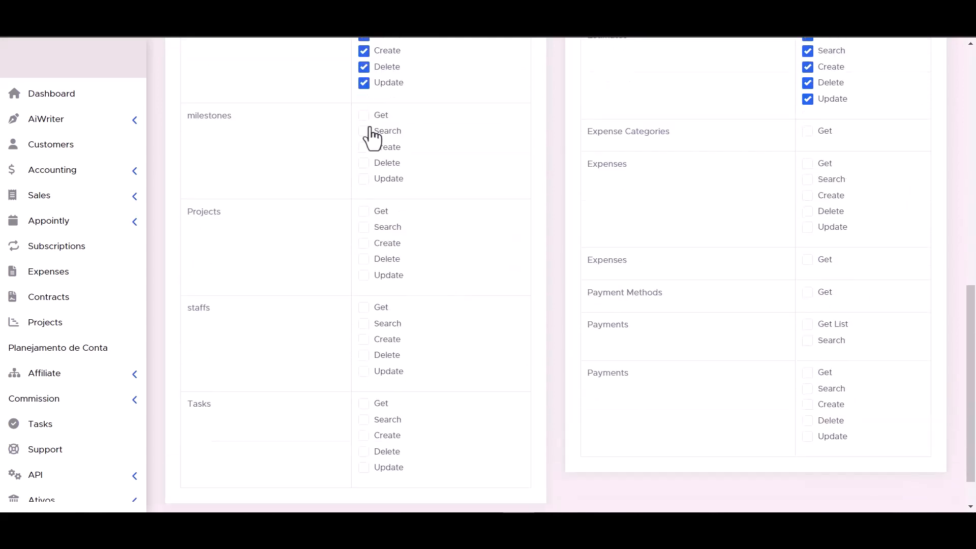
pyautogui.click(364, 179)
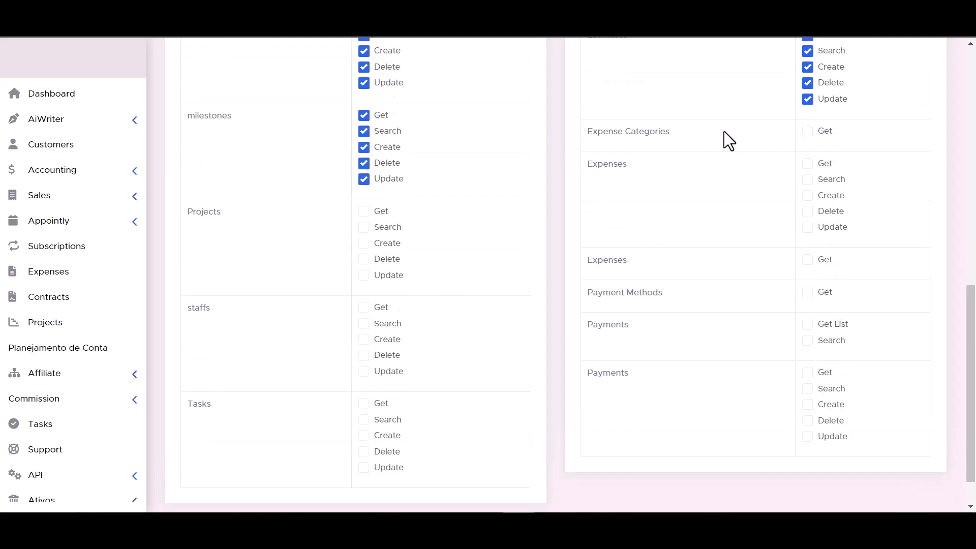
pyautogui.click(364, 227)
pyautogui.click(365, 244)
pyautogui.click(365, 260)
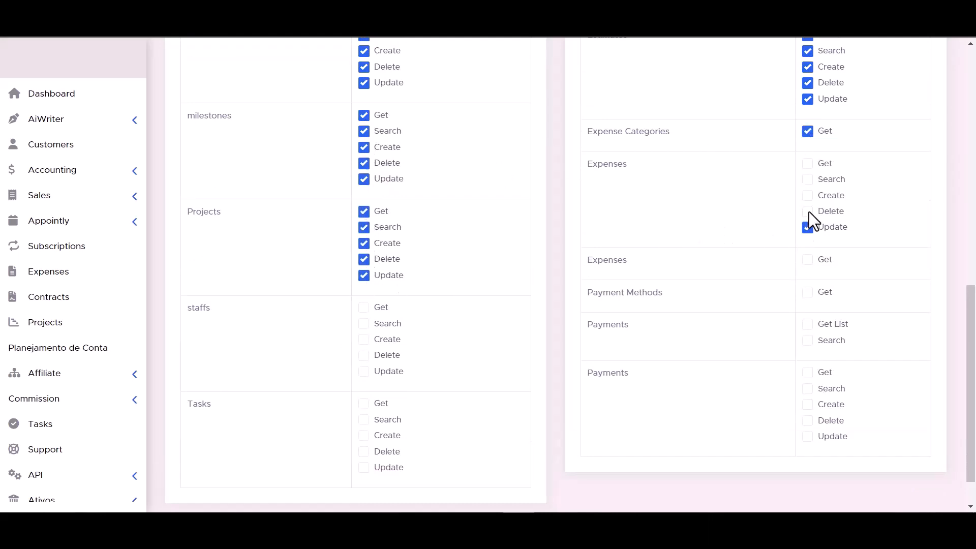
pyautogui.click(808, 164)
pyautogui.click(807, 179)
pyautogui.click(808, 196)
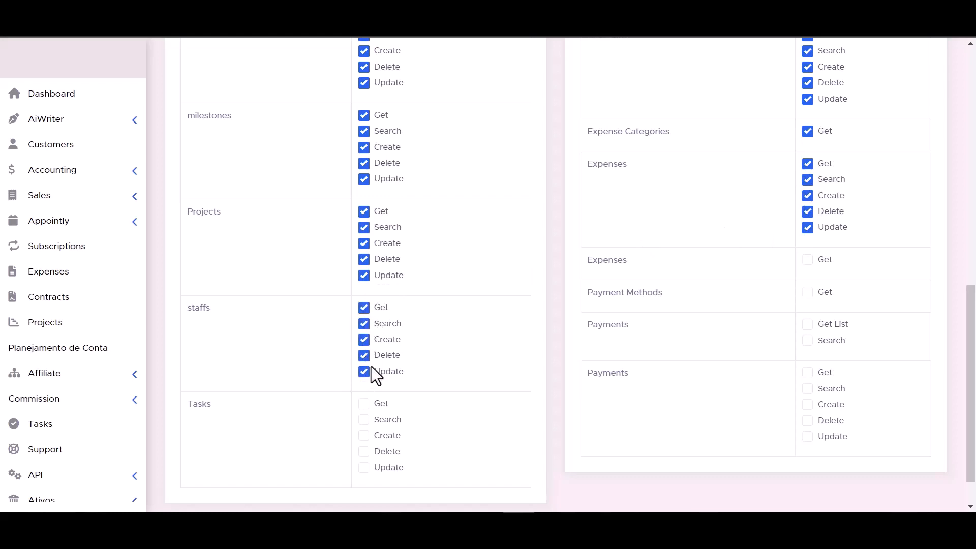
pyautogui.click(808, 260)
pyautogui.scroll(-1, 581, 338)
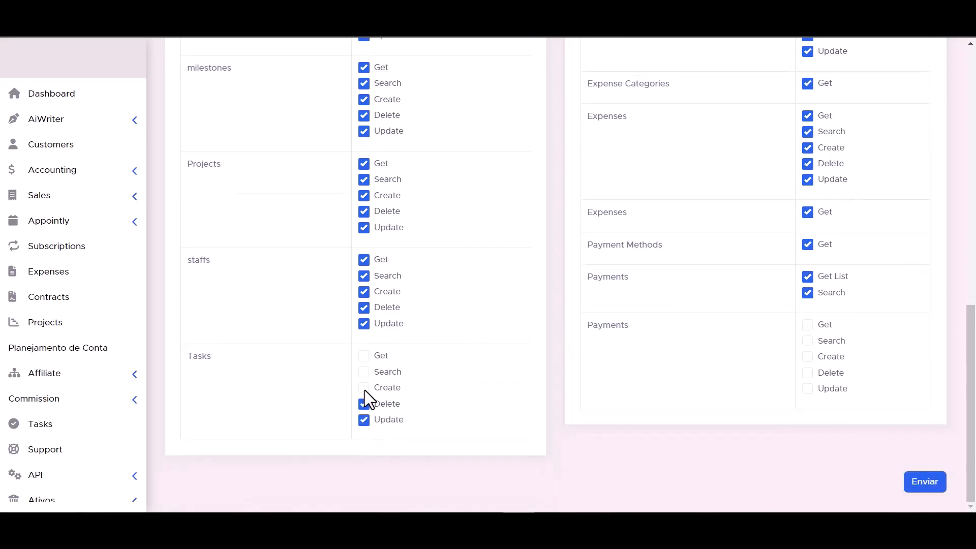
pyautogui.click(364, 388)
pyautogui.click(364, 371)
pyautogui.click(364, 356)
pyautogui.click(808, 388)
pyautogui.click(808, 373)
pyautogui.click(807, 325)
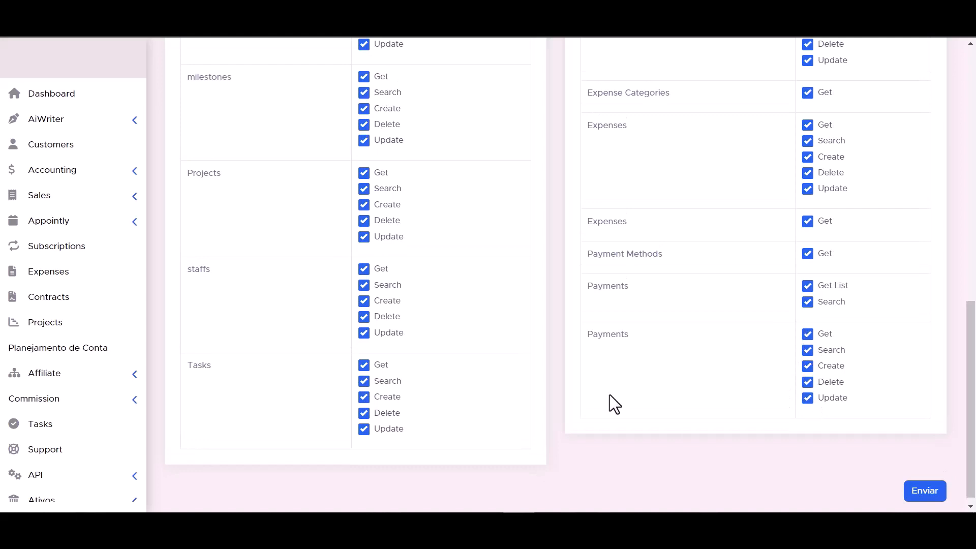
pyautogui.scroll(-1, 609, 395)
pyautogui.click(928, 491)
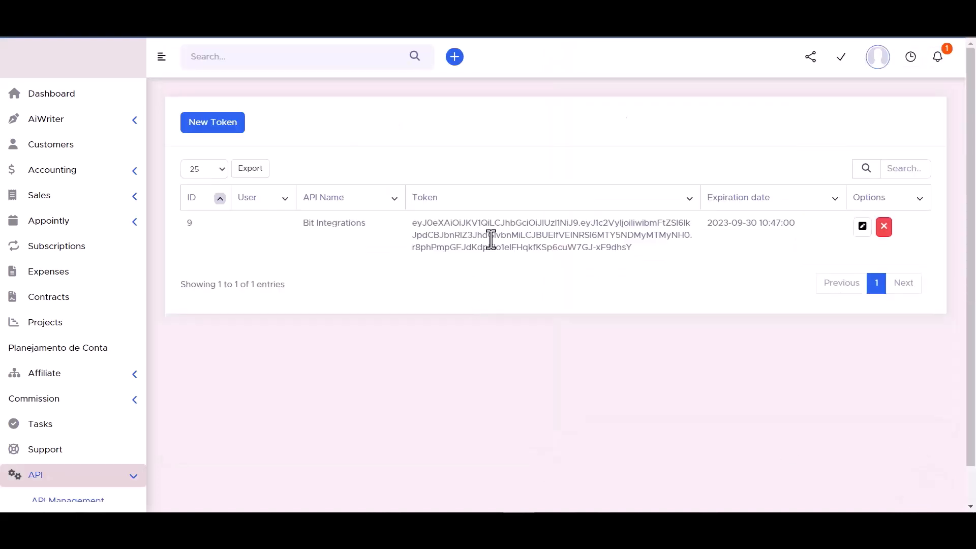
pyautogui.tripleClick(491, 237)
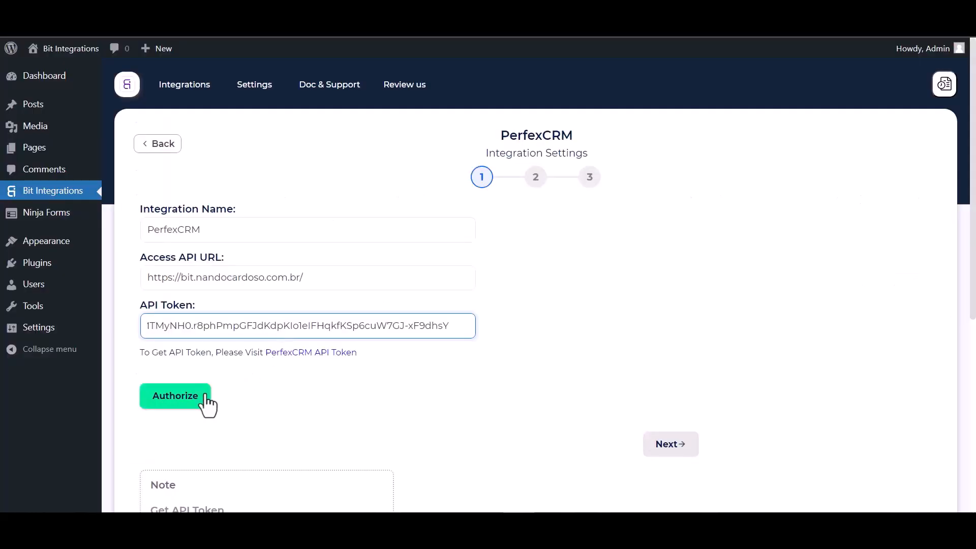
# Step: Authorize the PerfexCRM connection with the API token
pyautogui.click(229, 397)
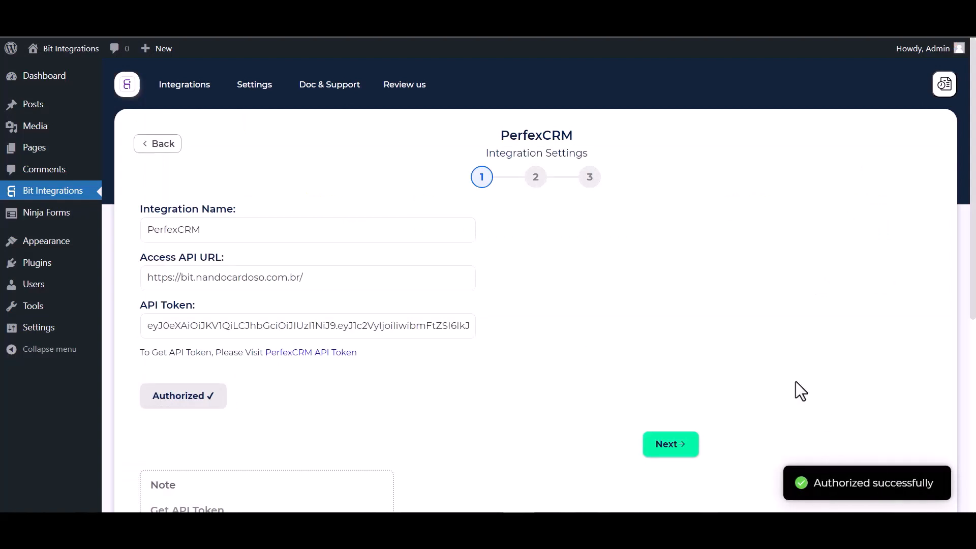
pyautogui.scroll(-3, 580, 297)
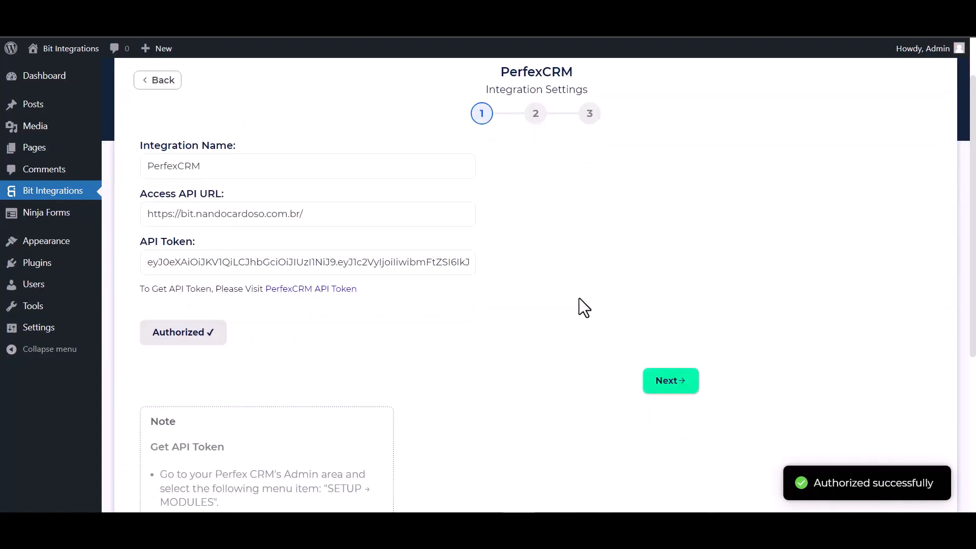
pyautogui.scroll(3, 542, 312)
# Step: Set the integration's action to Create Contact
pyautogui.click(672, 445)
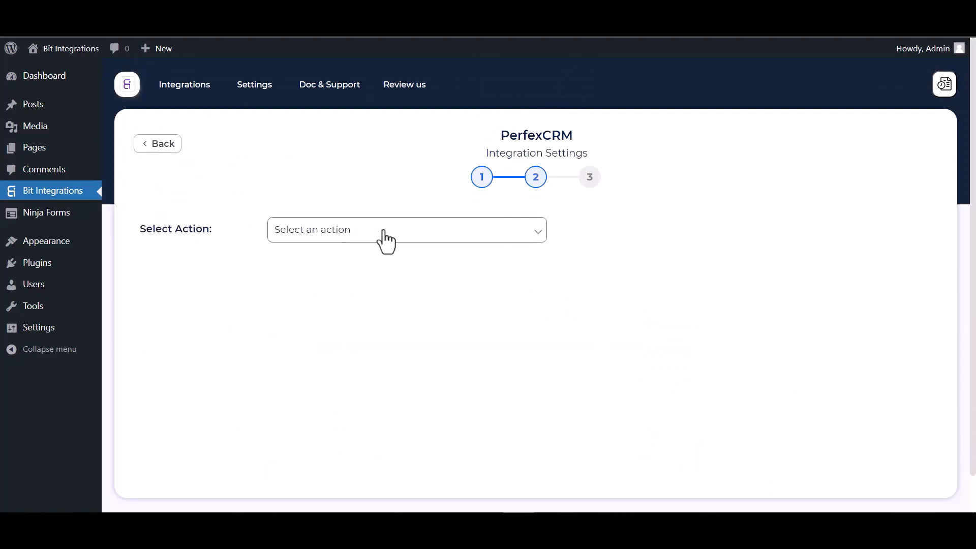
pyautogui.click(383, 232)
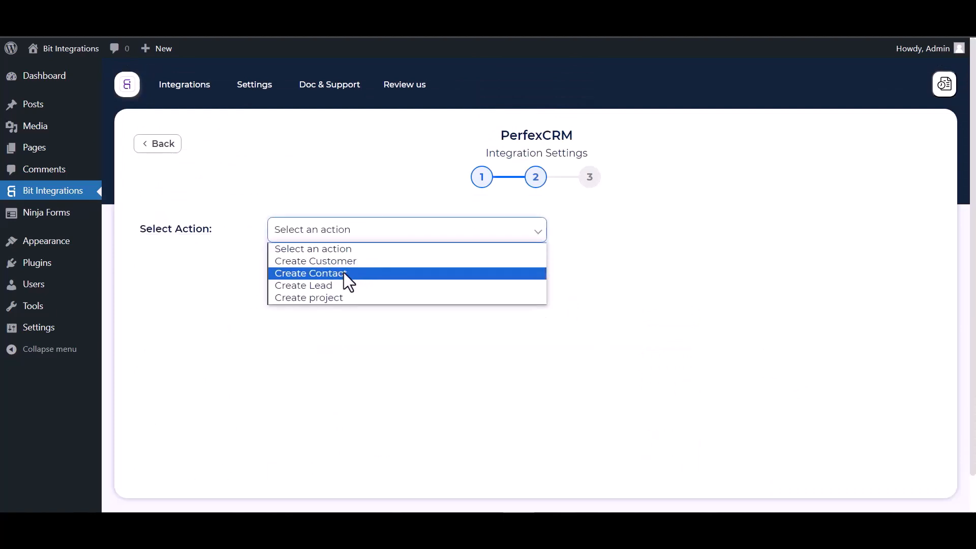
pyautogui.click(334, 277)
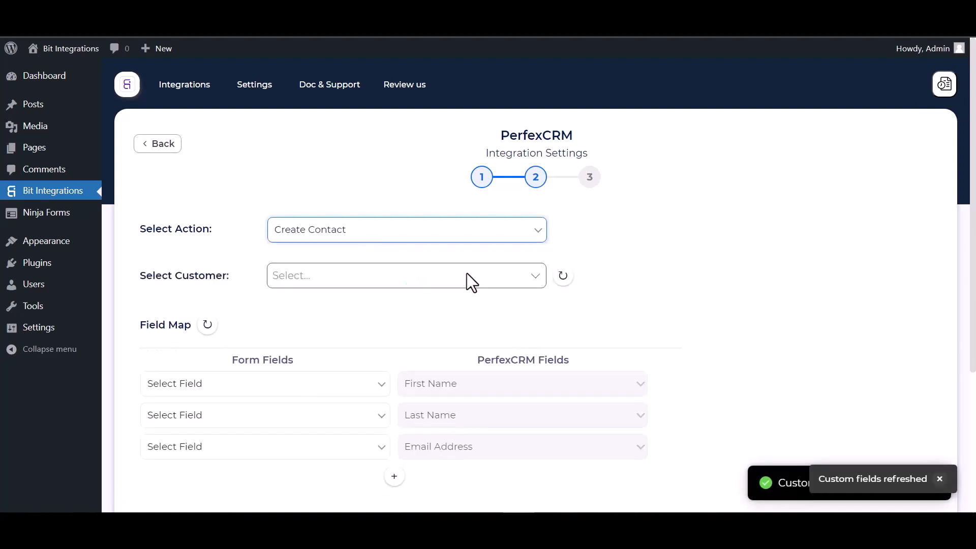
# Step: Attach new contacts to the Bit Integrations customer
pyautogui.scroll(-1, 467, 273)
pyautogui.click(329, 237)
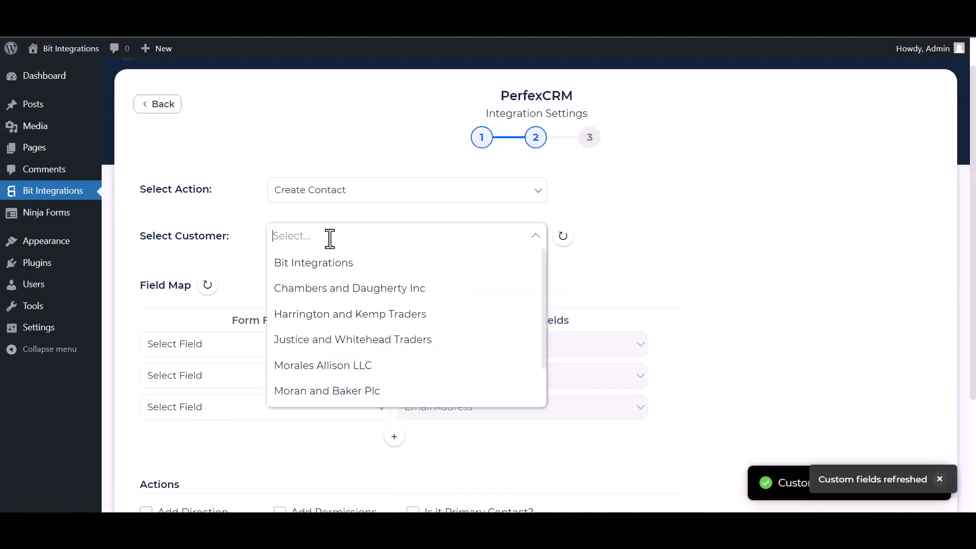
pyautogui.click(316, 269)
# Step: Map First Name, Last Name, Email to Email Address, and Phone to Phone Number
pyautogui.scroll(-4, 382, 246)
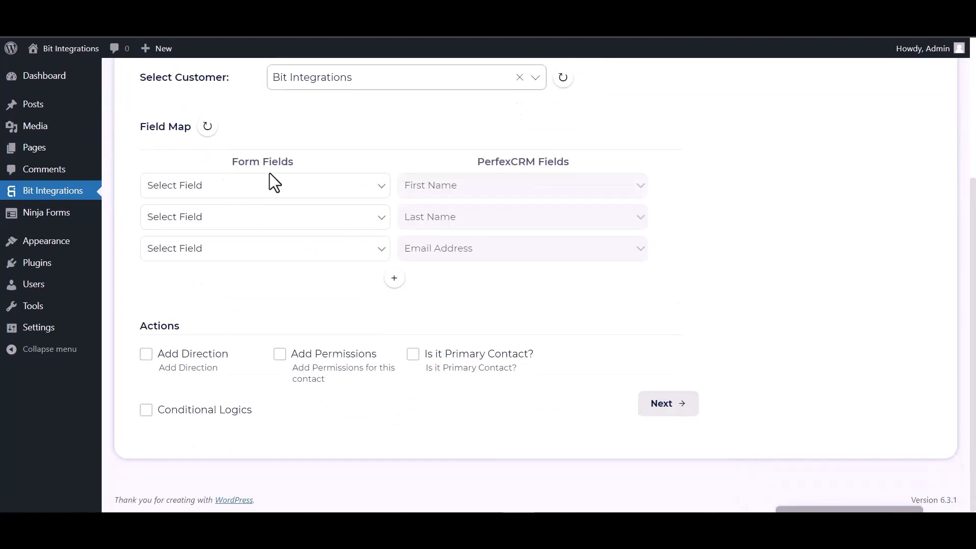
pyautogui.click(280, 192)
pyautogui.click(229, 228)
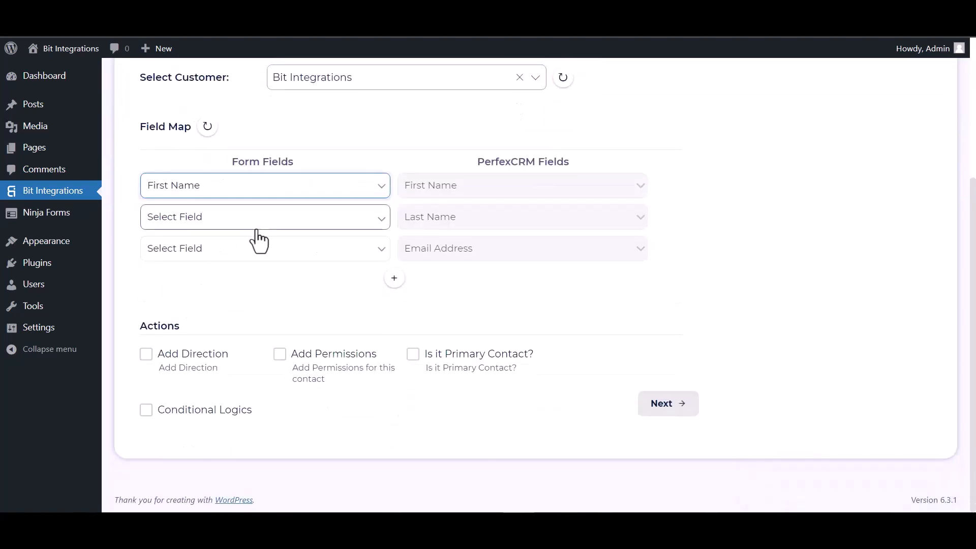
pyautogui.click(279, 223)
pyautogui.click(211, 272)
pyautogui.click(227, 252)
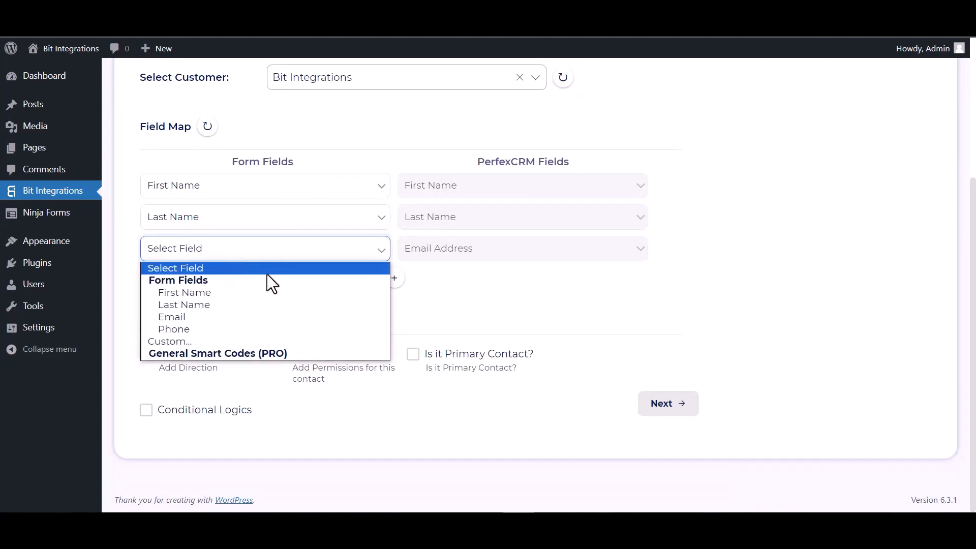
pyautogui.click(188, 316)
pyautogui.click(394, 278)
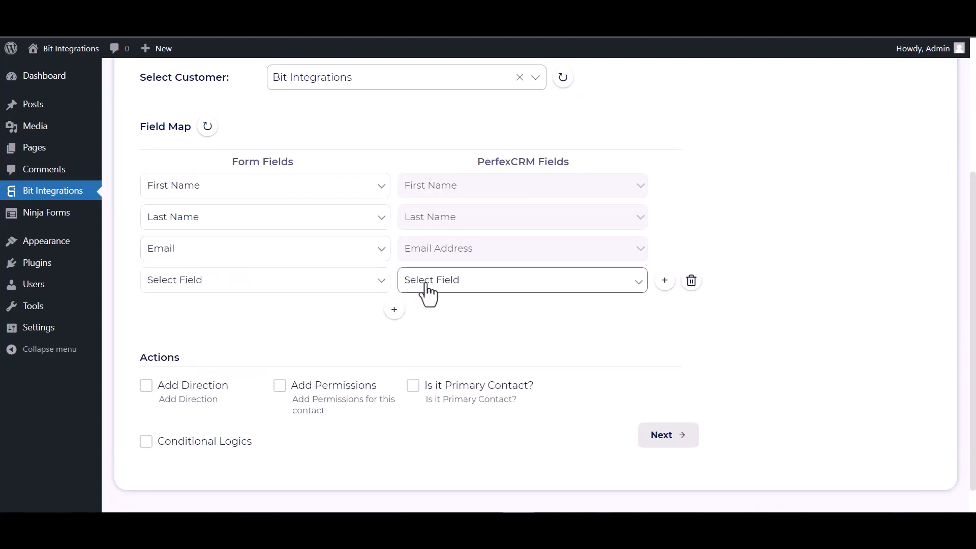
pyautogui.click(429, 287)
pyautogui.click(423, 323)
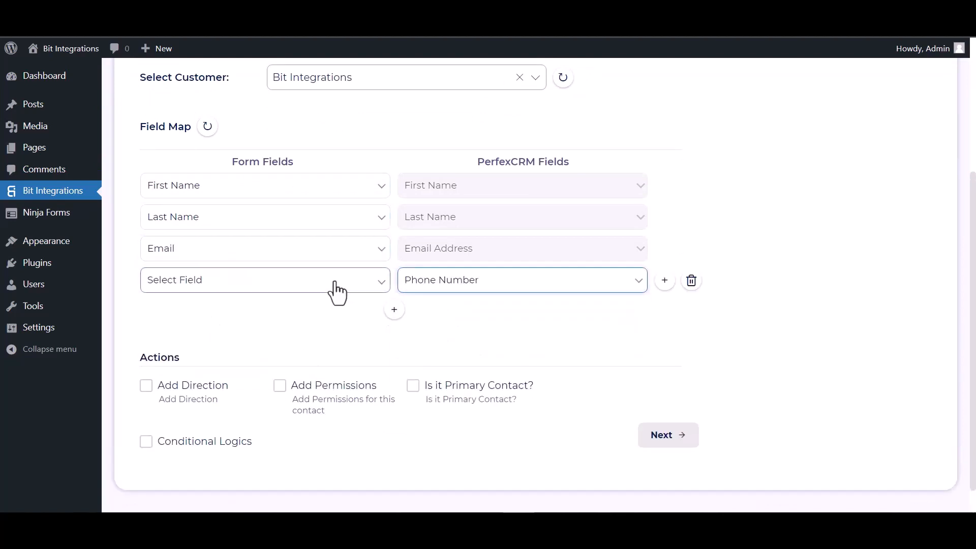
pyautogui.click(334, 290)
pyautogui.click(192, 359)
# Step: Leave conditional logic off and finish and save the integration
pyautogui.scroll(-1, 302, 292)
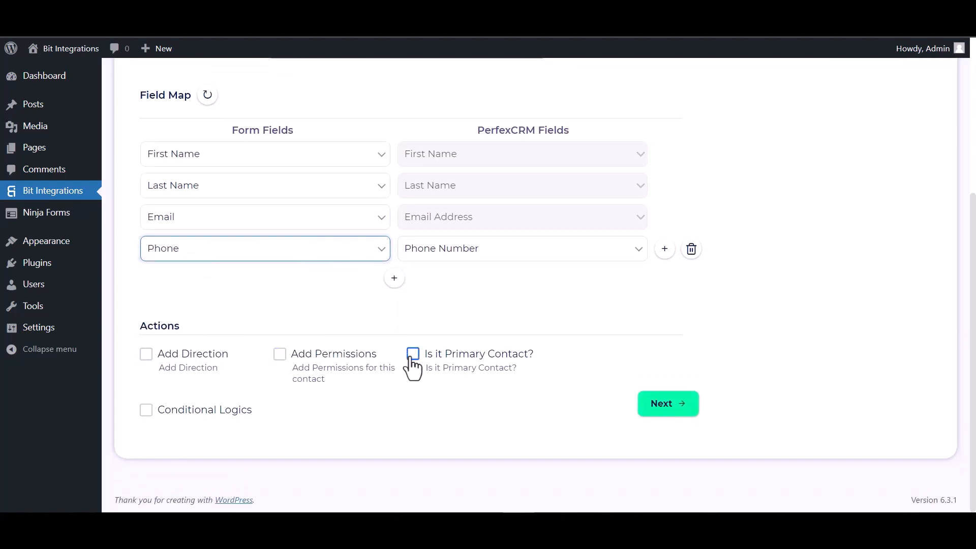
pyautogui.click(164, 410)
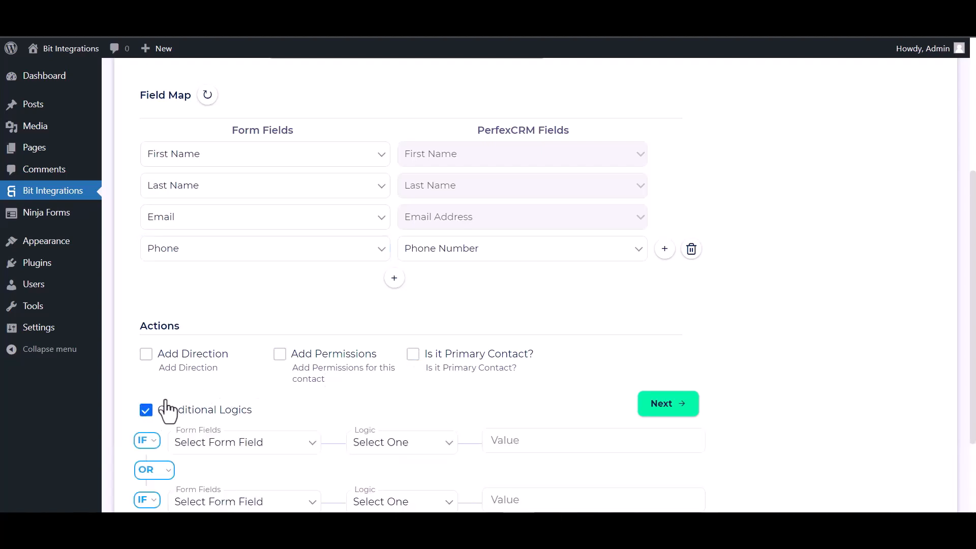
pyautogui.scroll(-2, 178, 382)
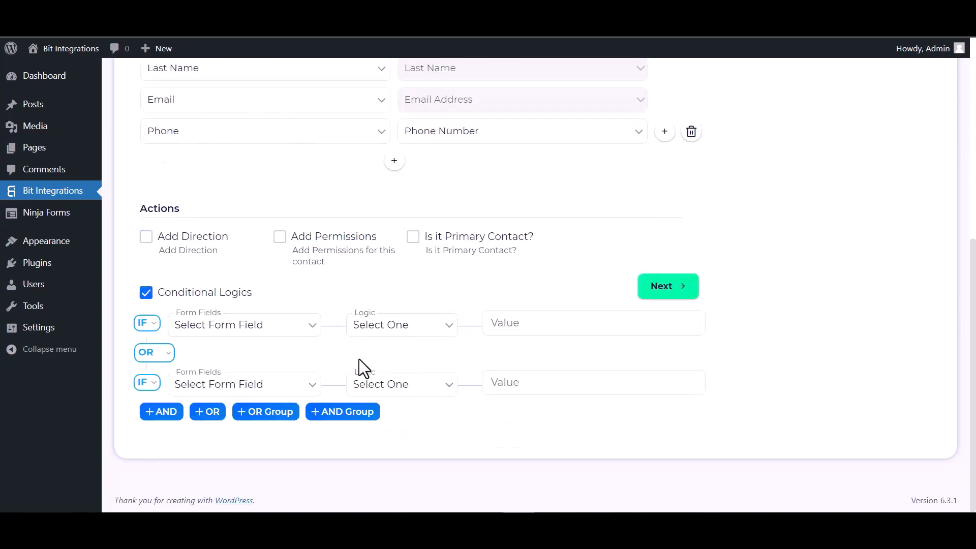
pyautogui.click(147, 294)
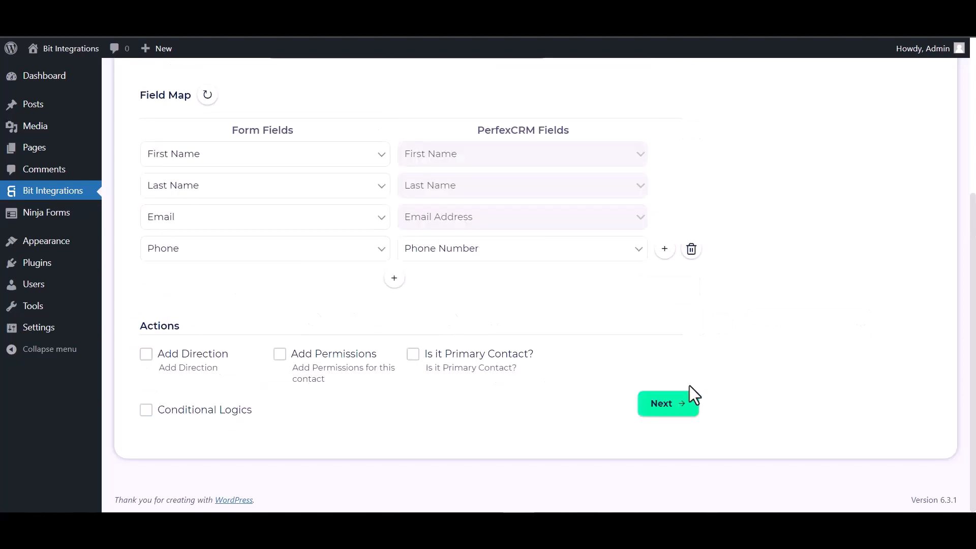
pyautogui.click(677, 406)
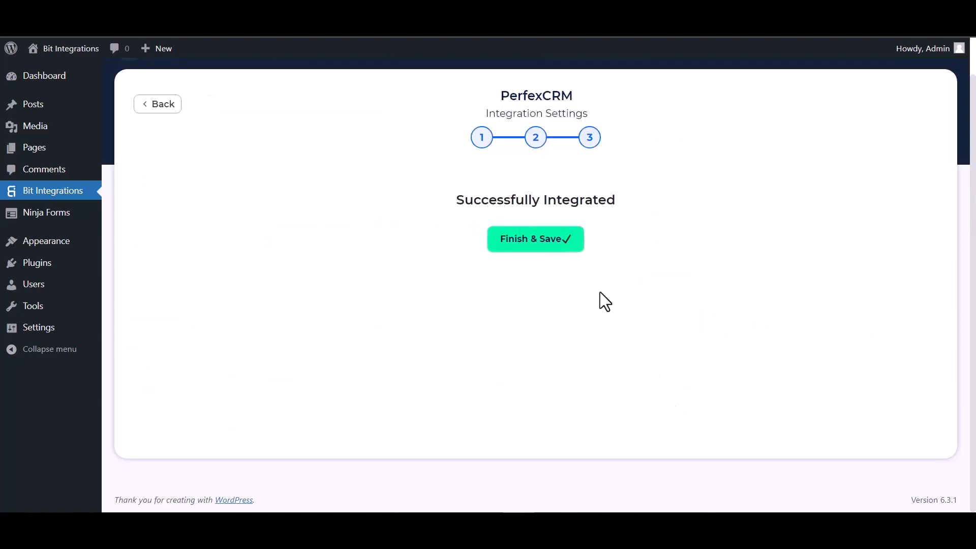
pyautogui.click(535, 243)
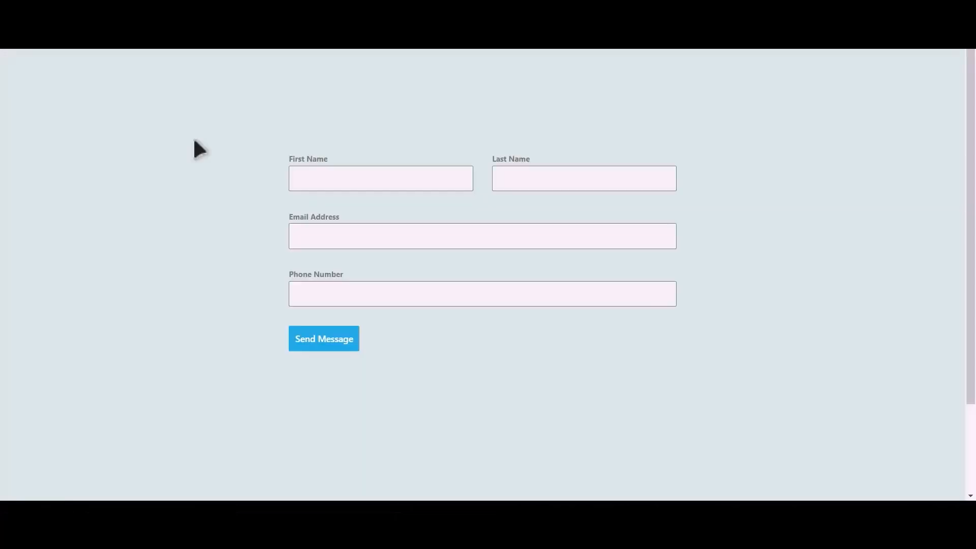
# Step: Fill the Kadence form with first name Bit, last name Integrations, an e-mail and phone number
pyautogui.click(395, 182)
pyautogui.press('Tab')
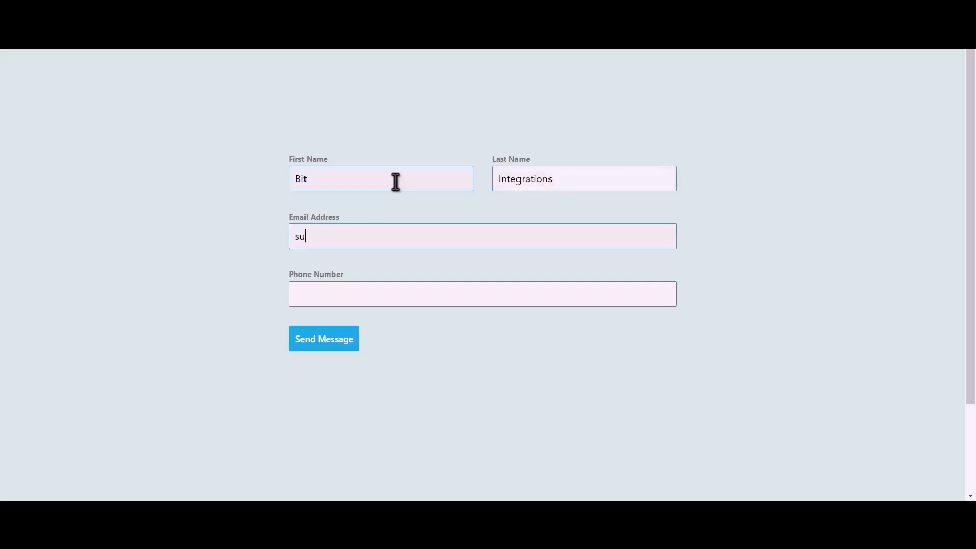
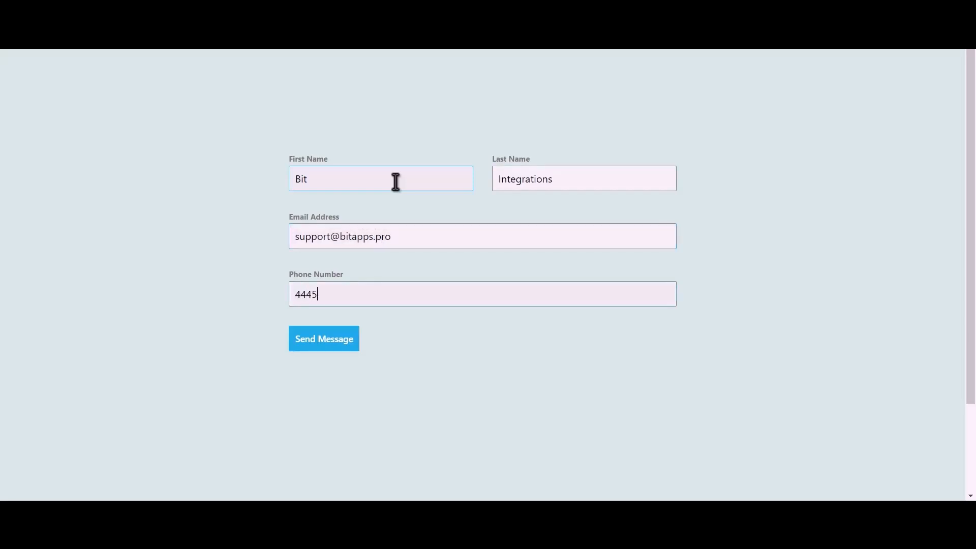
# Step: Submit the test entry and open the Bit Integrations customer in PerfexCRM
pyautogui.click(335, 348)
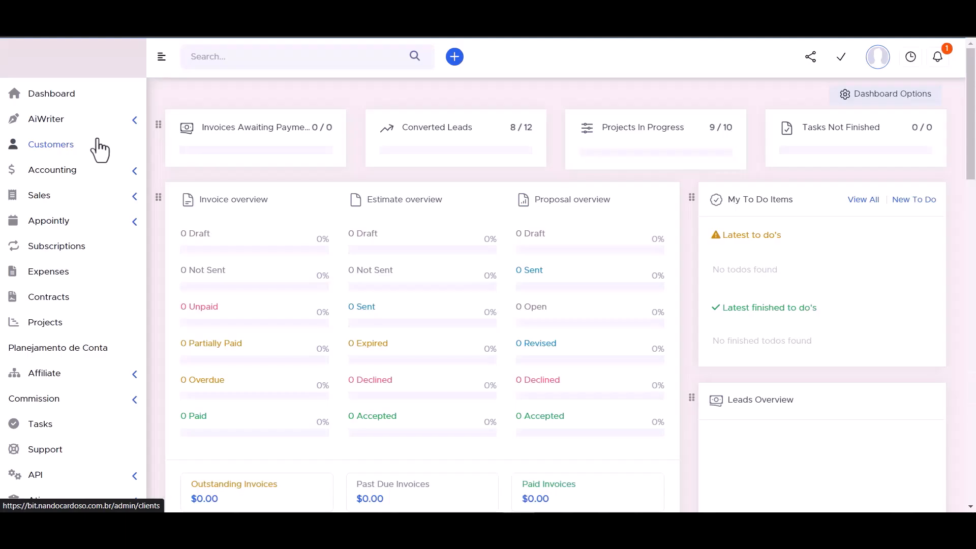
pyautogui.click(100, 148)
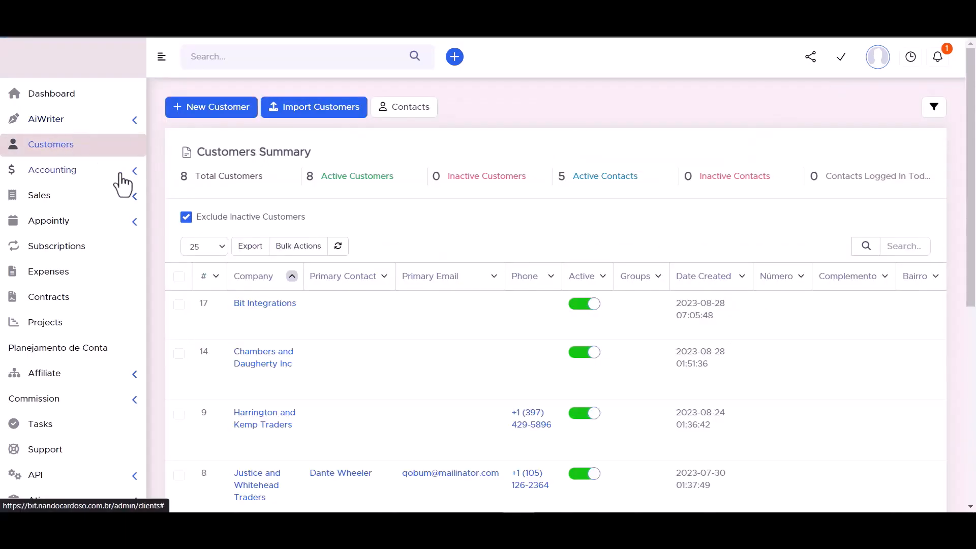
pyautogui.moveTo(181, 317)
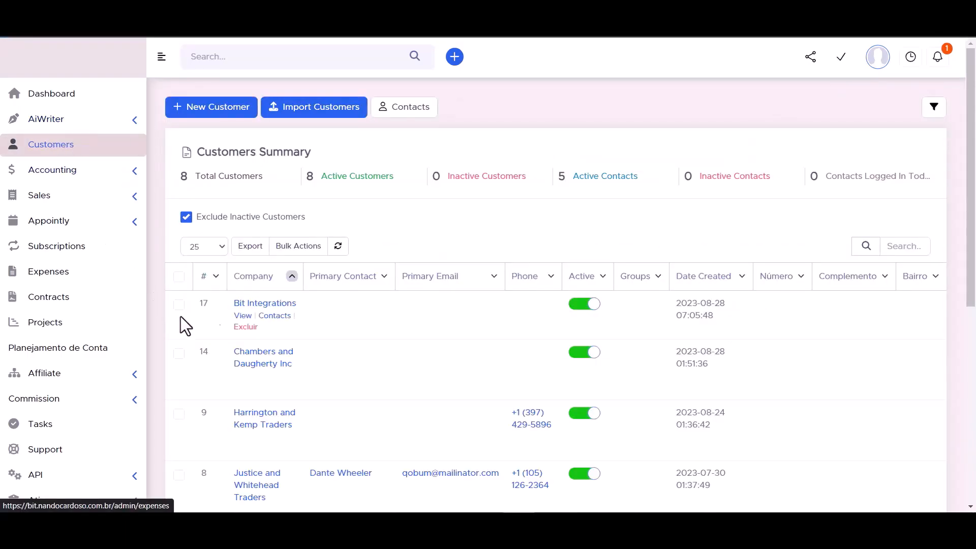
pyautogui.click(265, 304)
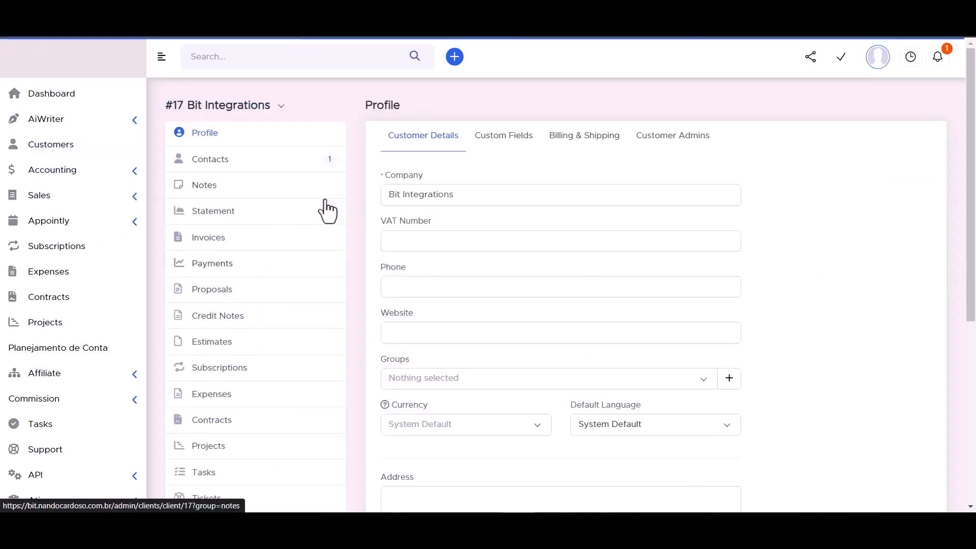
# Step: View the customer's contacts and the new Bit Integrations contact's details
pyautogui.click(211, 162)
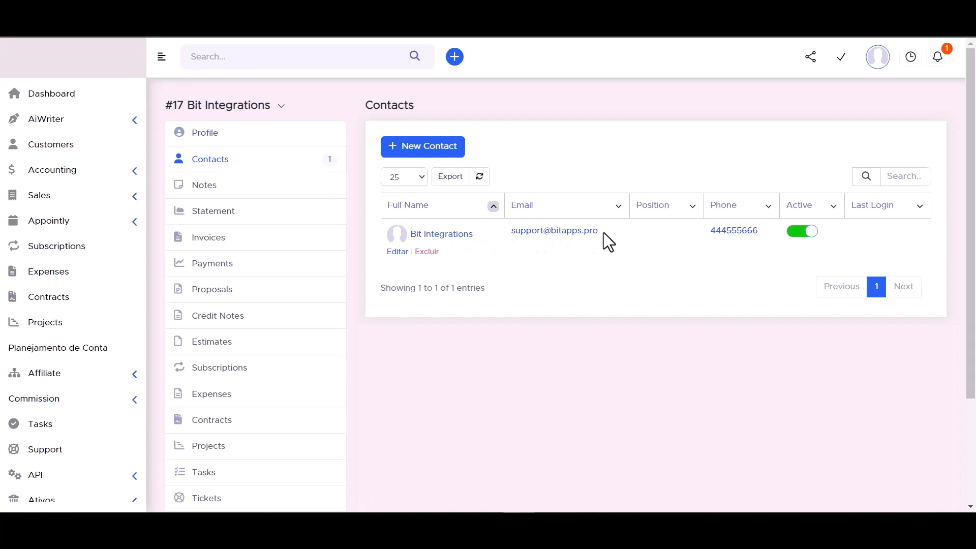
pyautogui.click(443, 236)
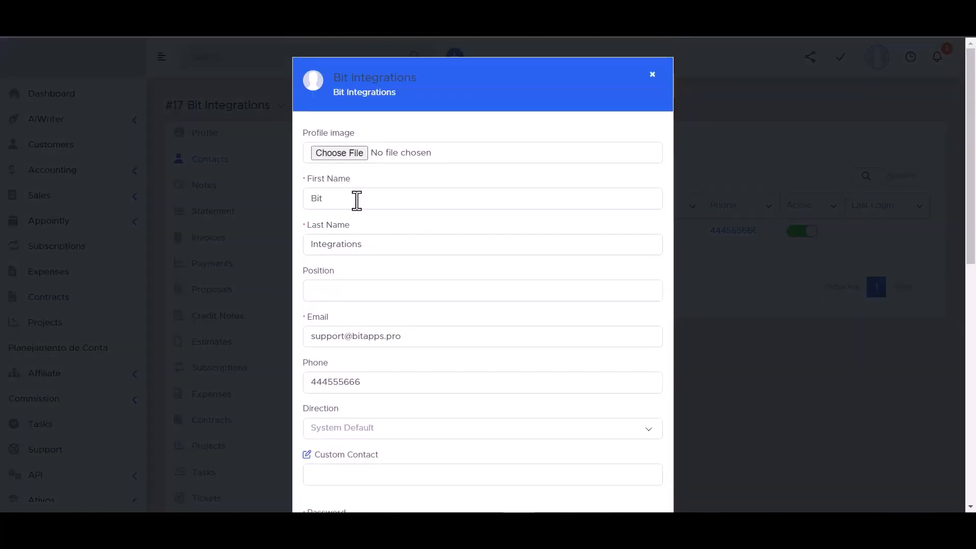
pyautogui.scroll(-3, 343, 227)
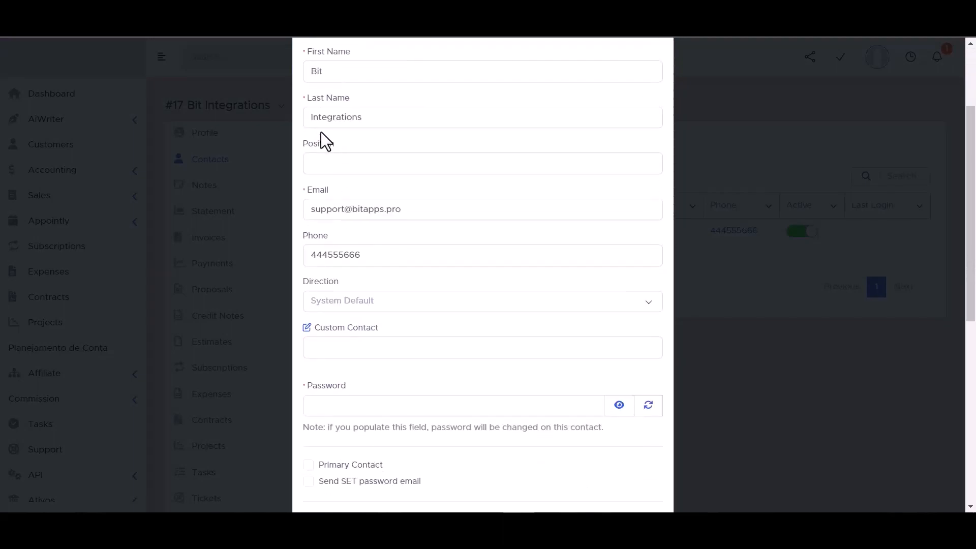
pyautogui.scroll(-1, 376, 325)
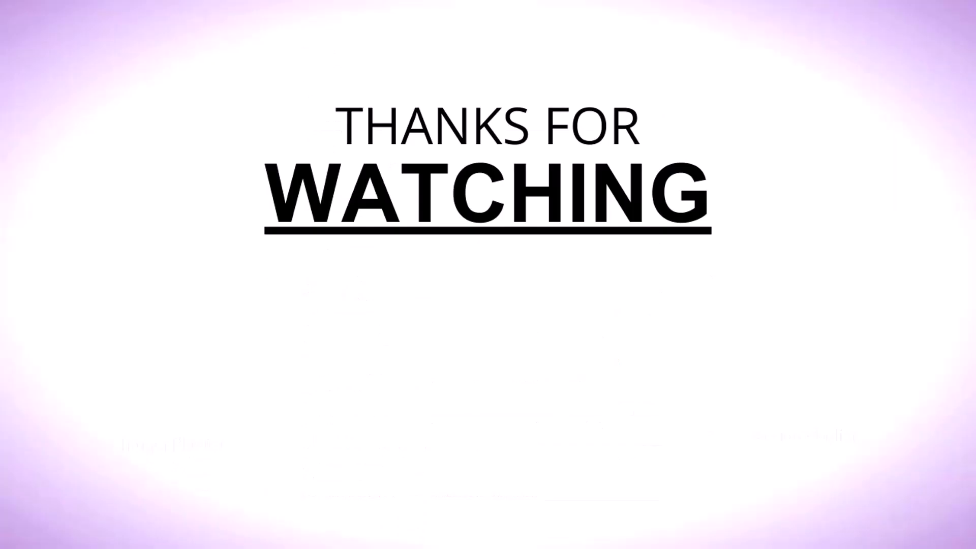